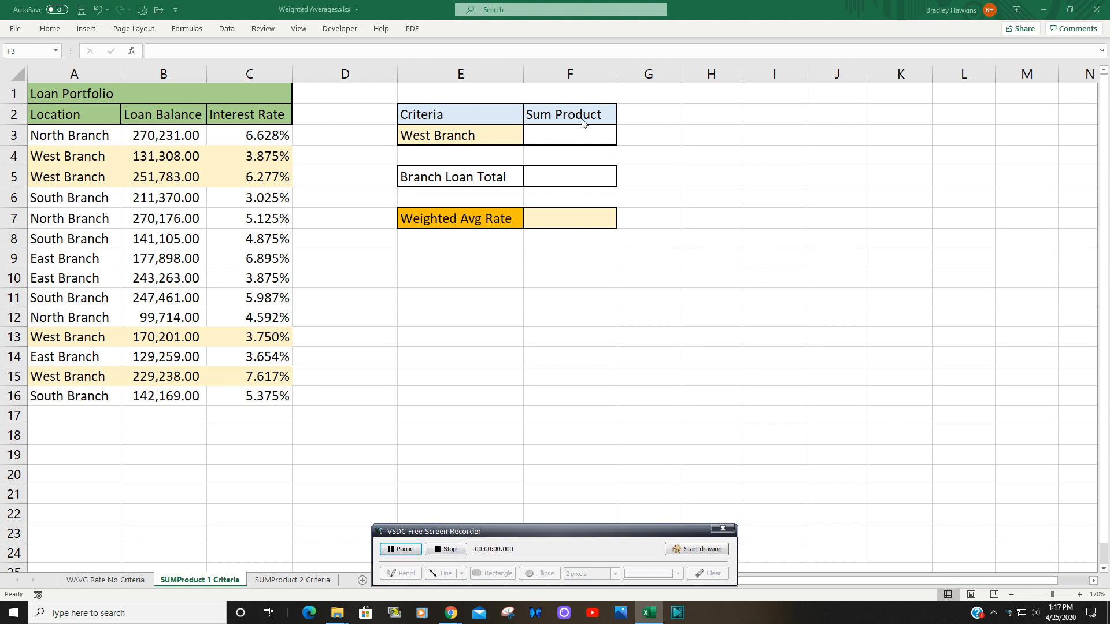
key("shift+Down")
key("shift+Down")
key("shift+Down")
key("shift+Down")
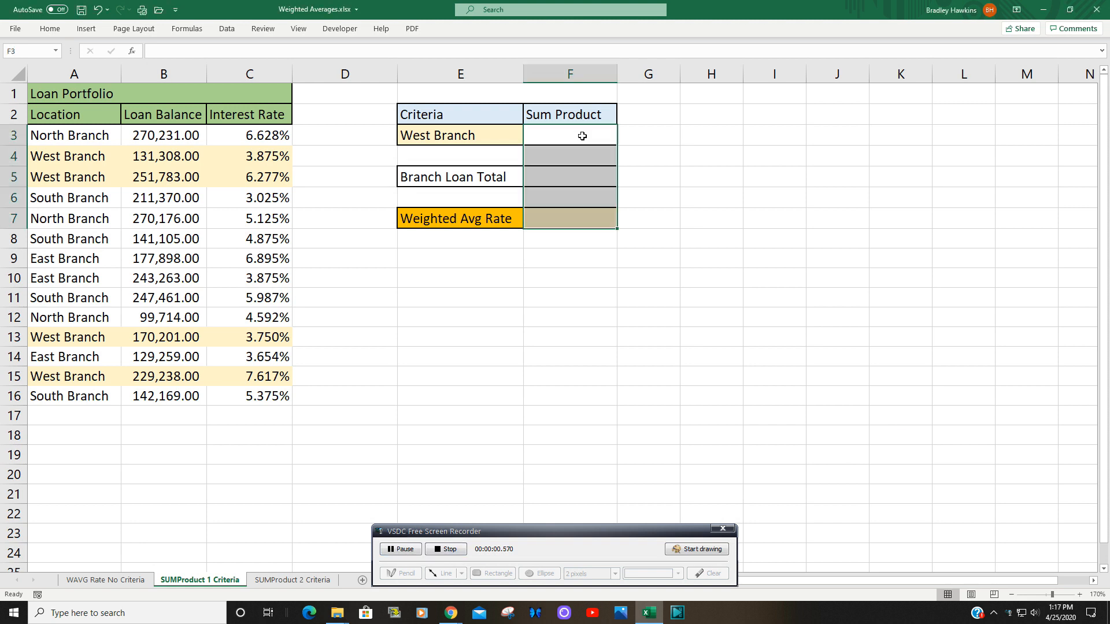
left_click(588, 138)
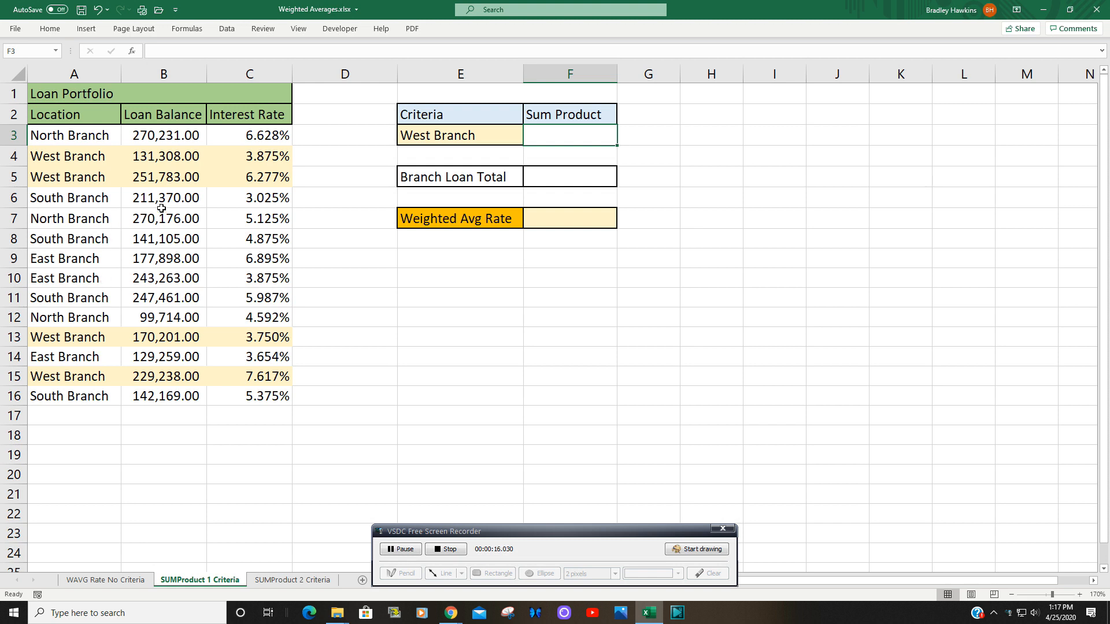
left_click(441, 142)
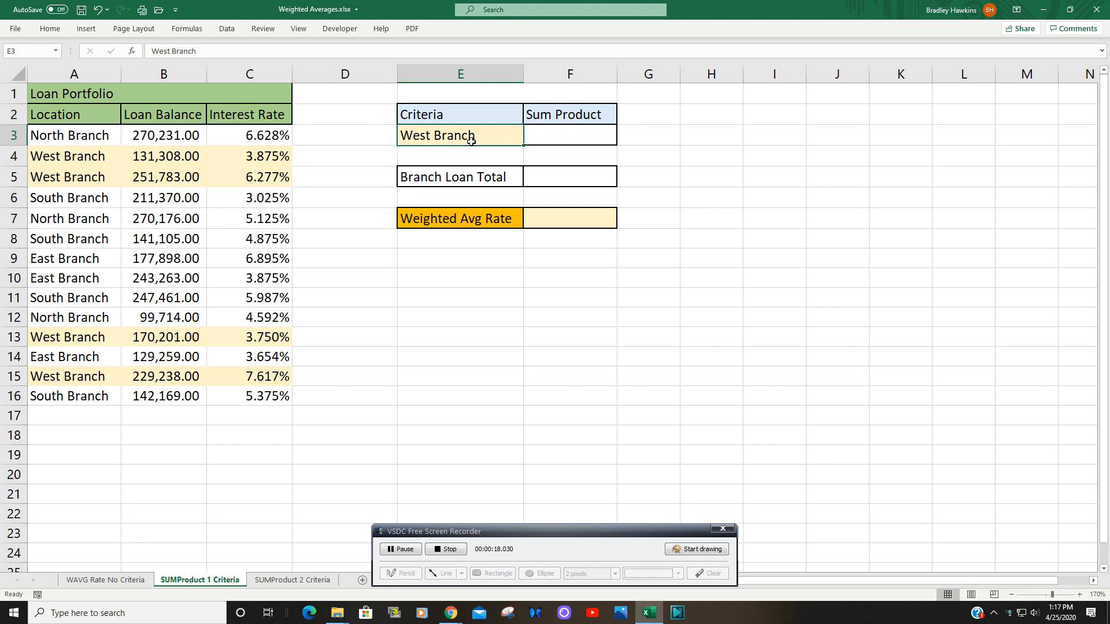
- Begin a SUMPRODUCT formula in F3 with (A3:A16=E3)*1 as its first array
left_click(579, 141)
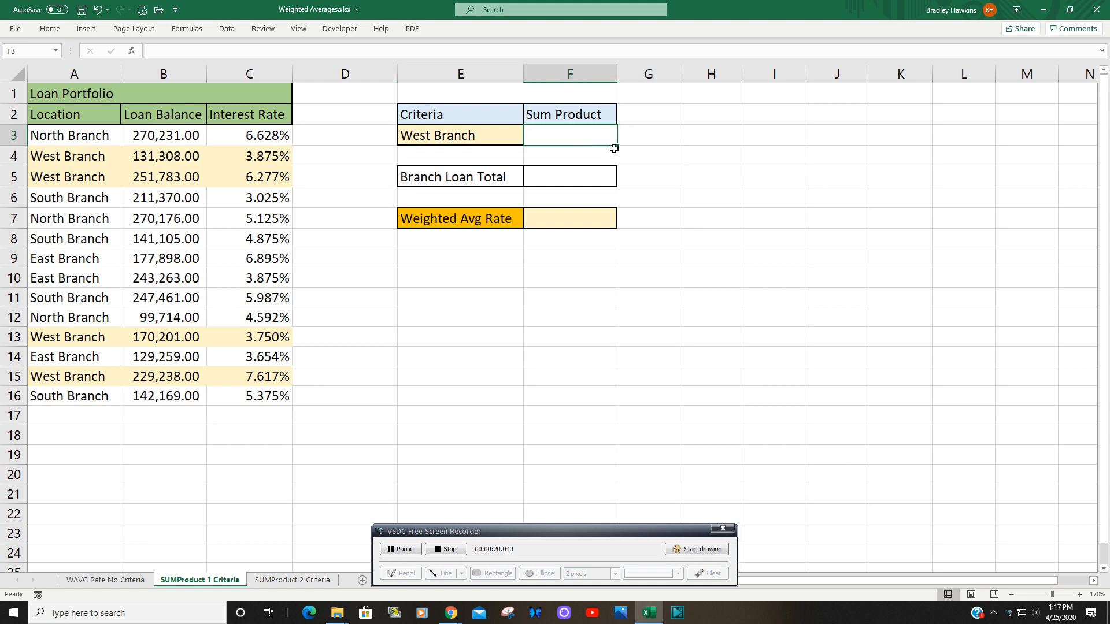
type("=Su")
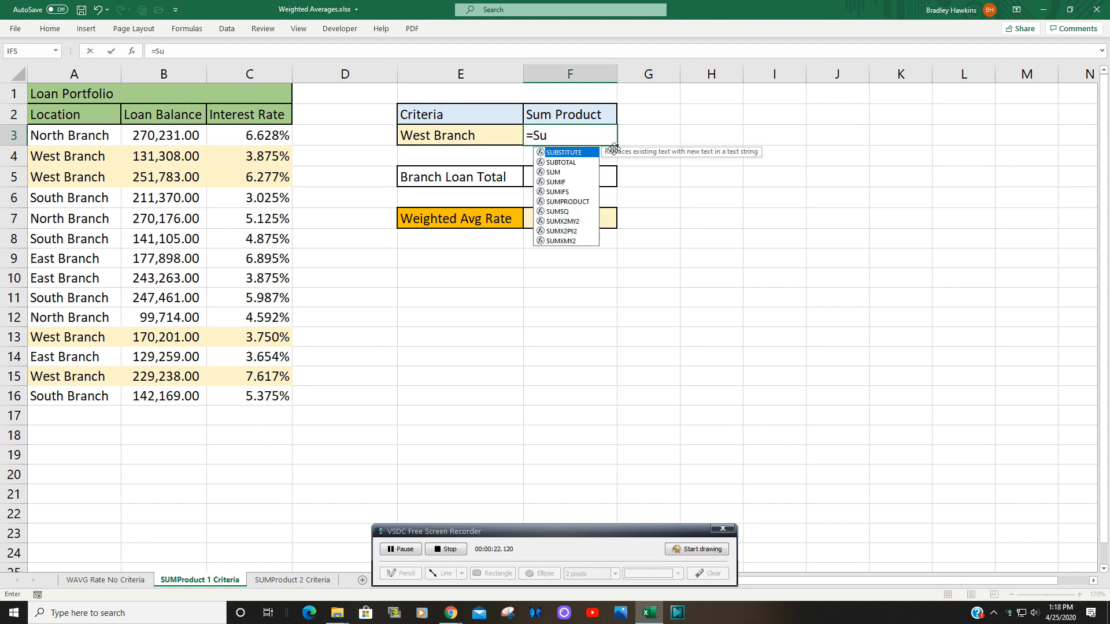
key("Down")
key("Down")
key("Down")
key("Down")
key("Down")
key("Tab")
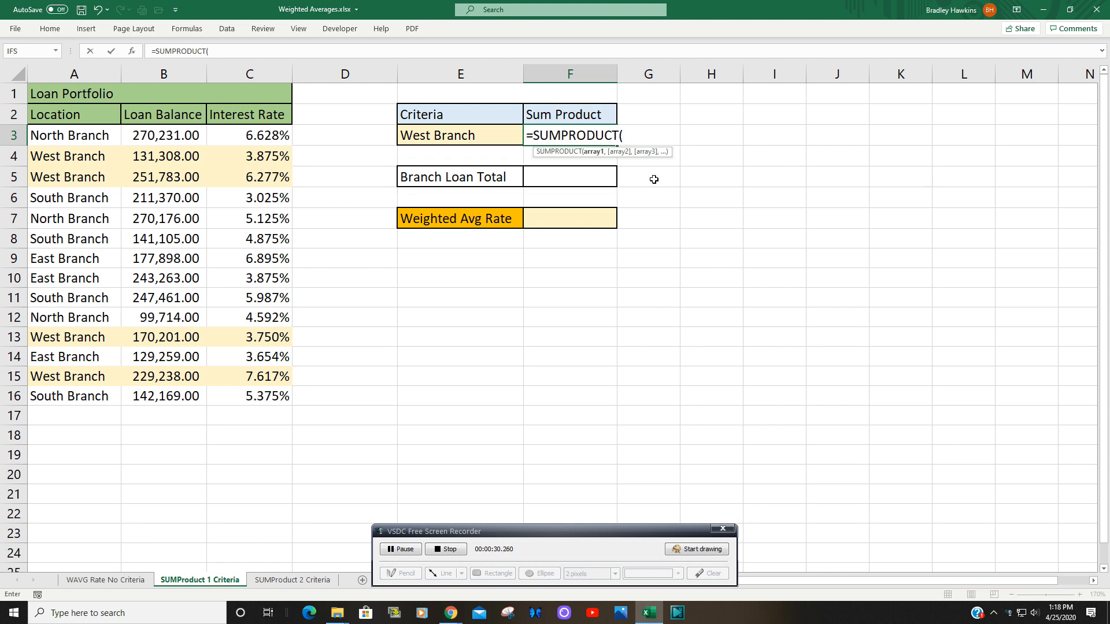
type("(")
left_click_drag(79, 136, 94, 395)
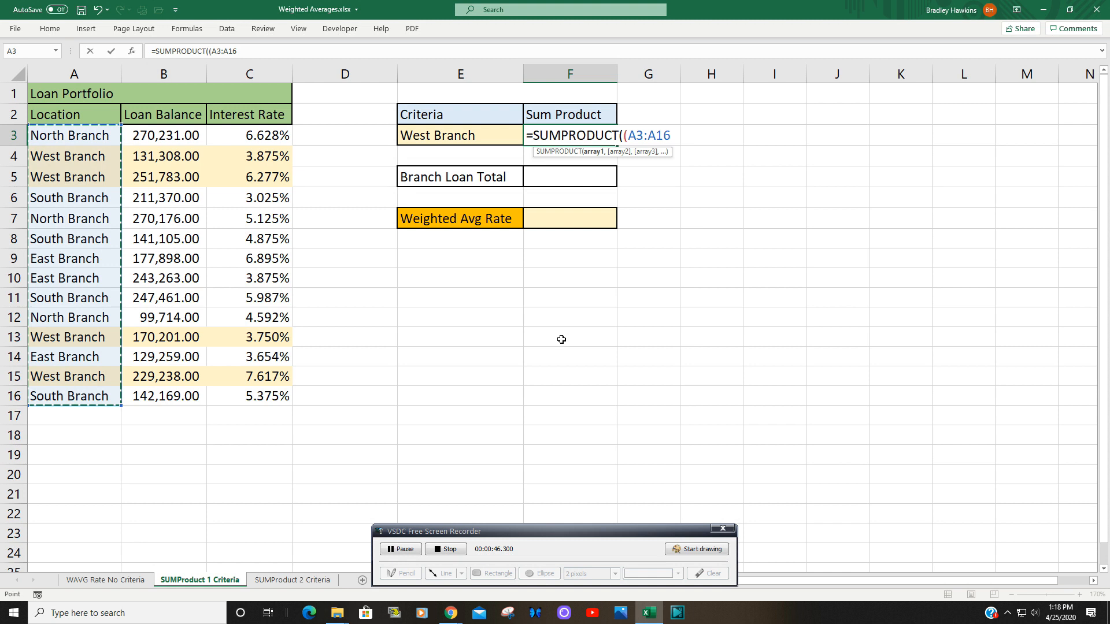
type("=")
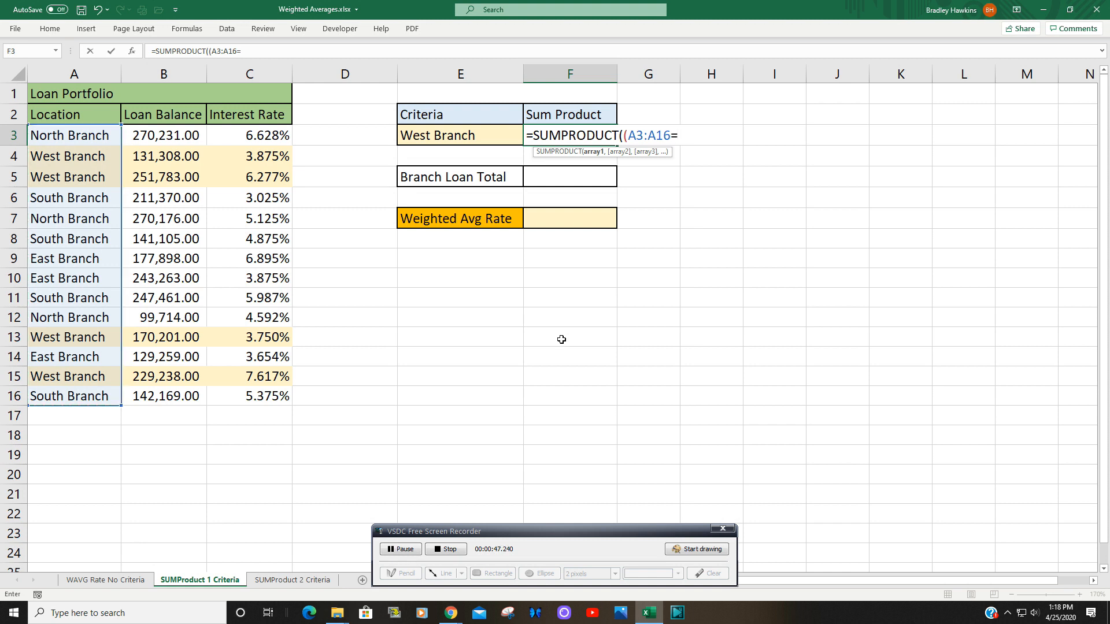
left_click(456, 137)
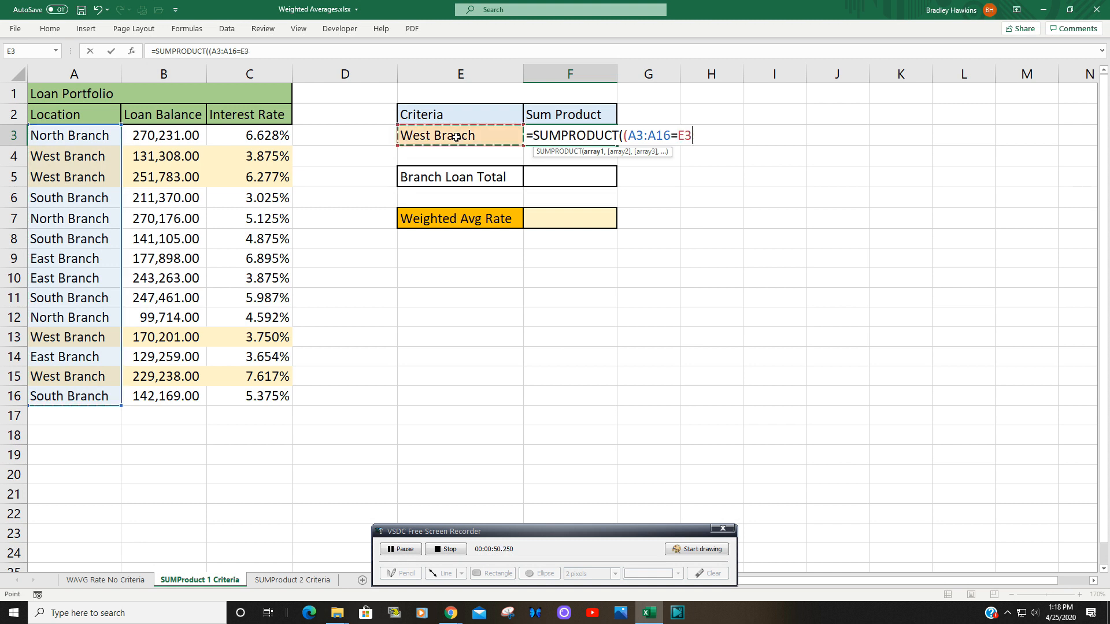
type(")*1,")
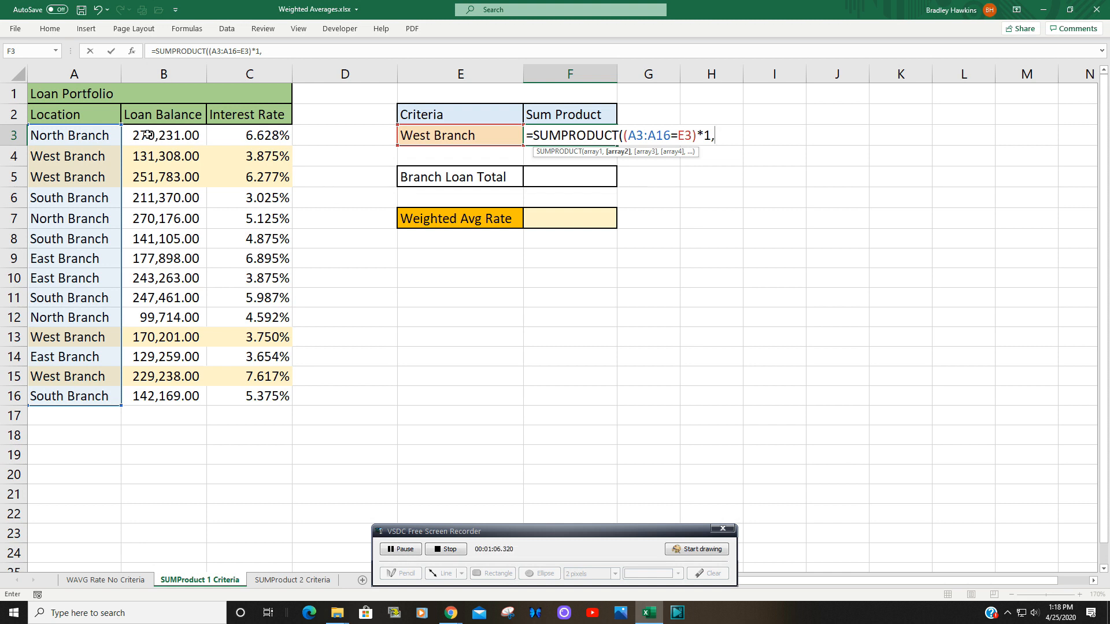
- Add the loan balances B3:B16 and interest rates C3:C16 as the remaining SUMPRODUCT arrays and complete the formula
left_click_drag(145, 134, 161, 390)
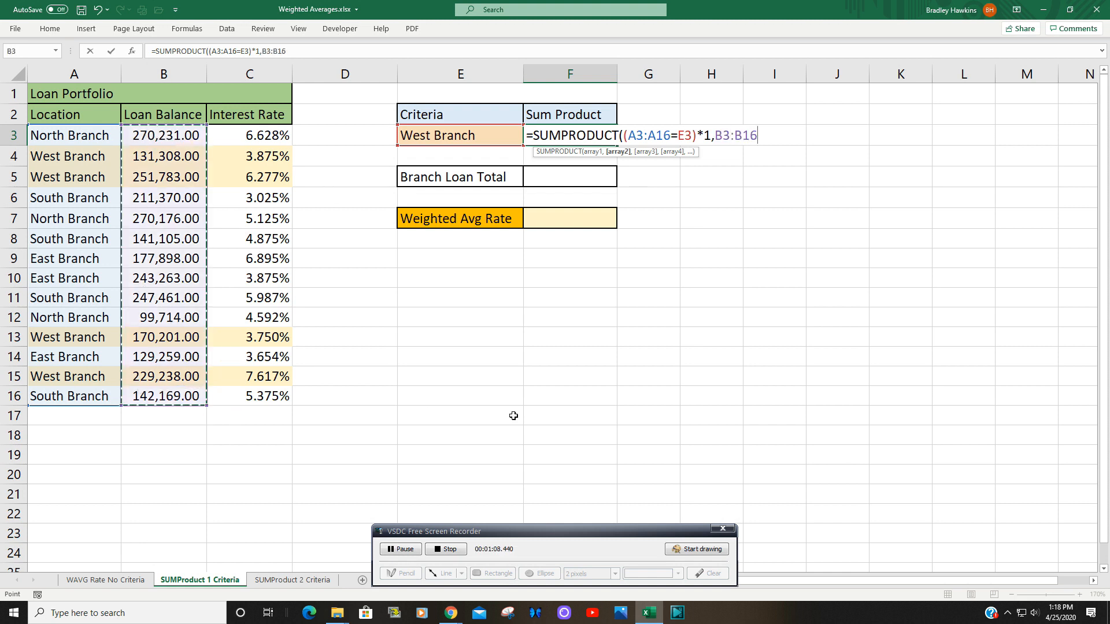
type(",")
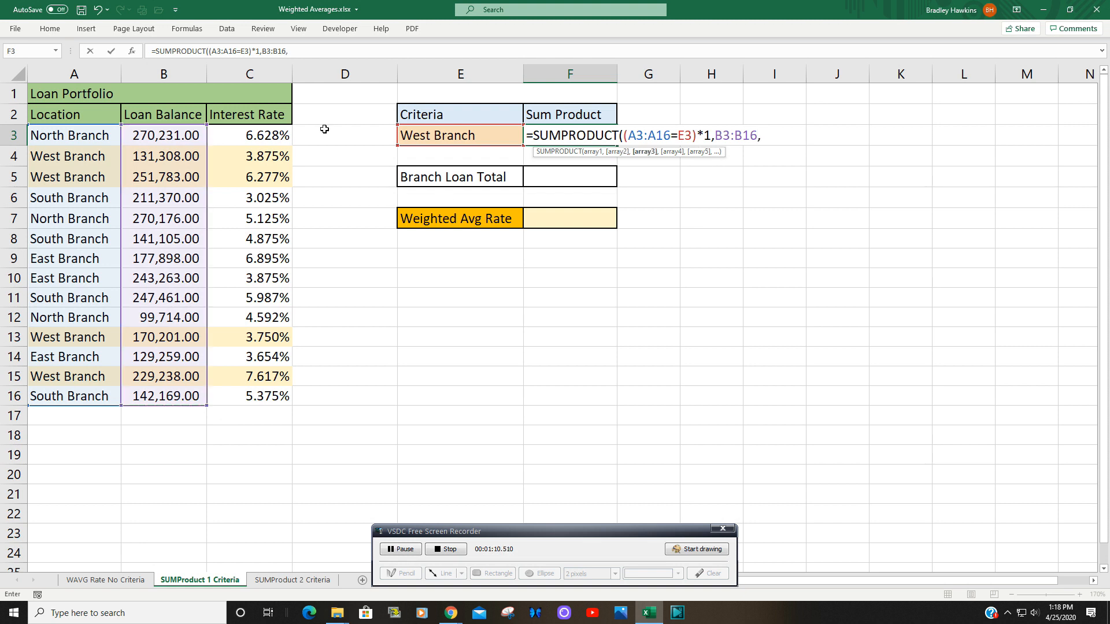
left_click_drag(229, 137, 247, 395)
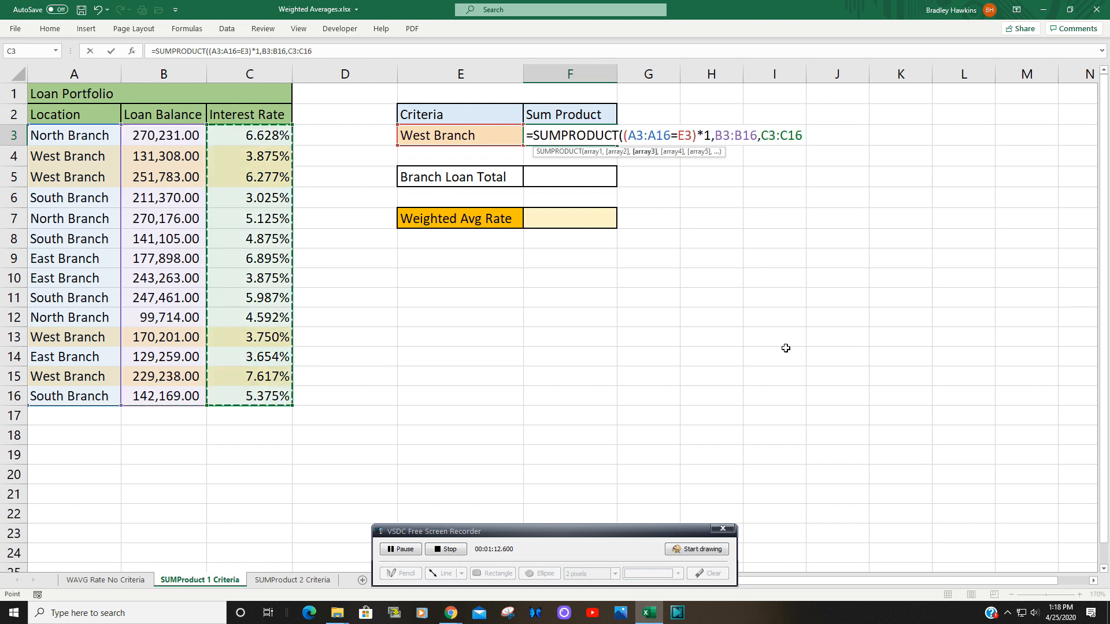
type(")")
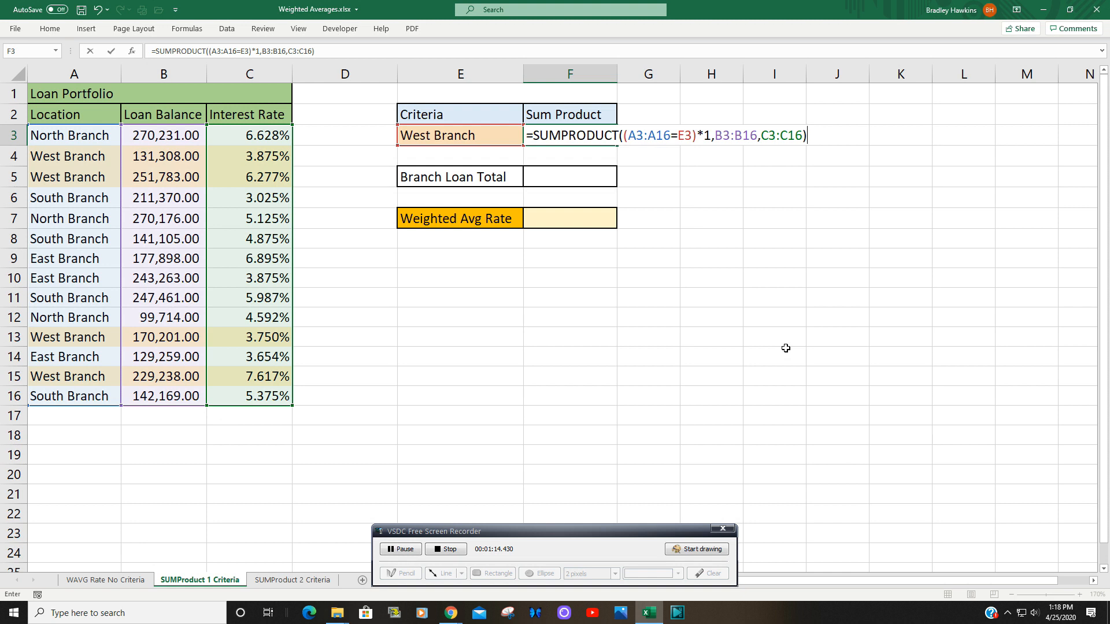
key("Return")
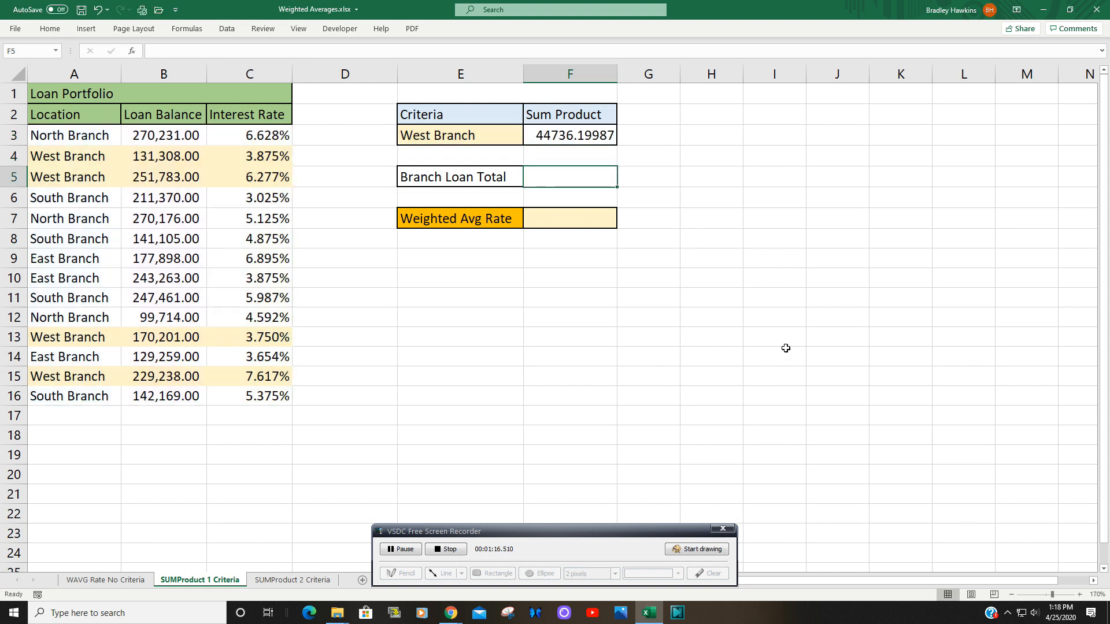
- Total the West Branch loan balances in F5 with the formula =B4+B5+B13+B15
type("=")
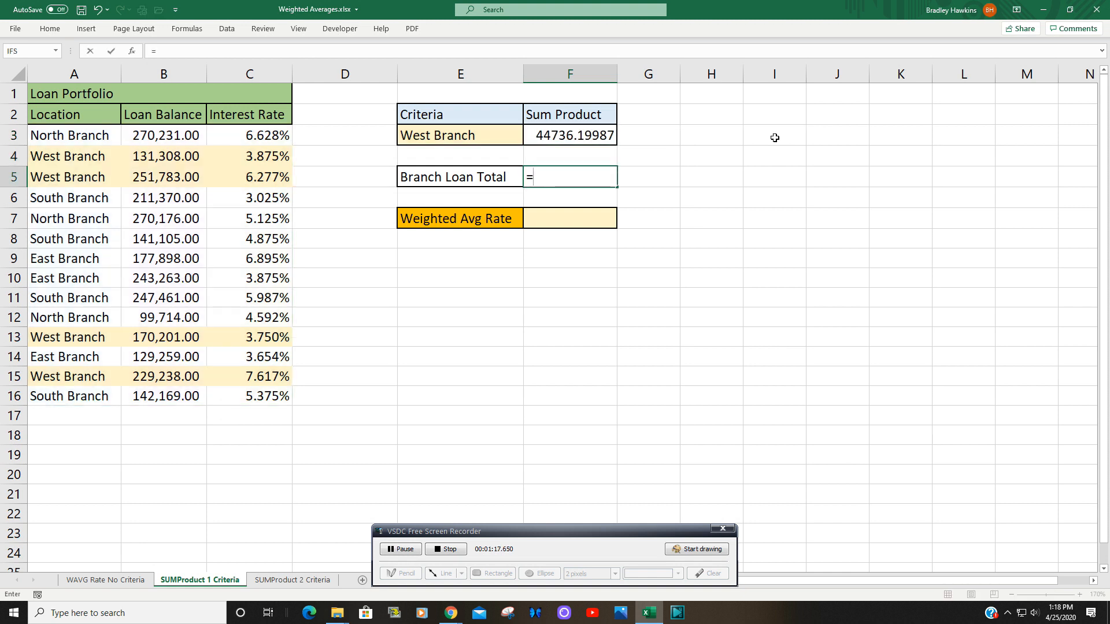
left_click(172, 159)
type("+")
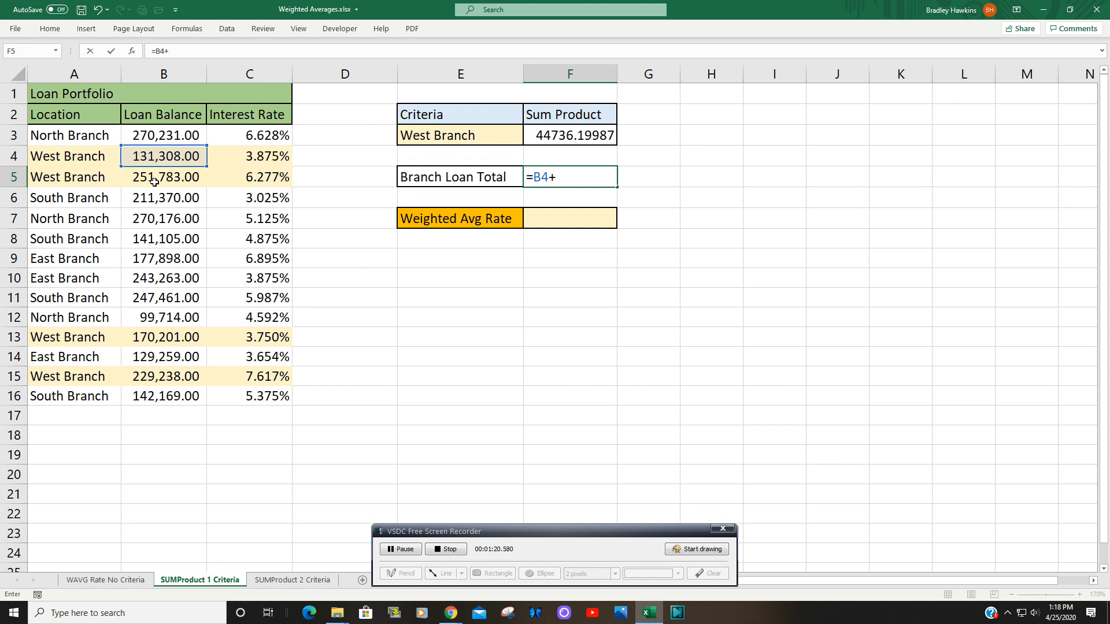
left_click(156, 180)
type("+")
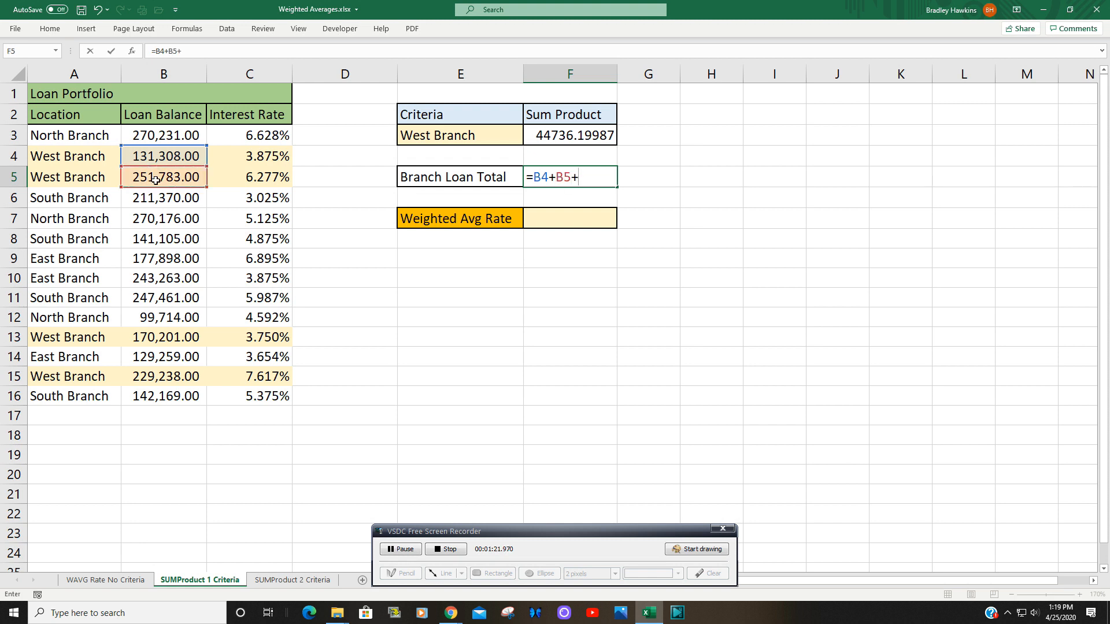
left_click(184, 335)
type("+")
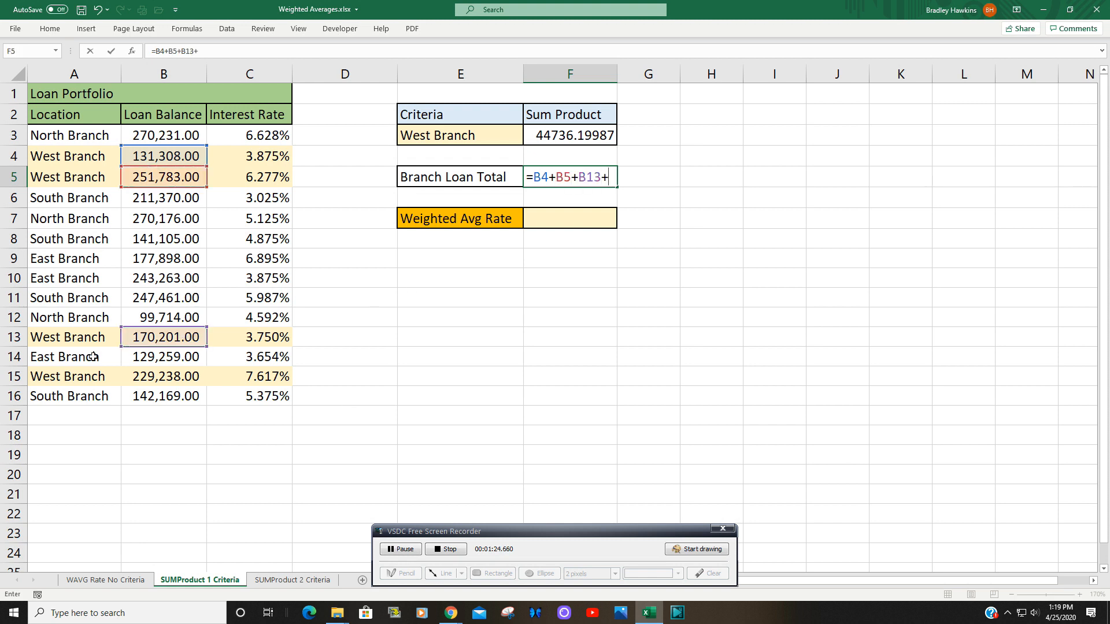
left_click(173, 376)
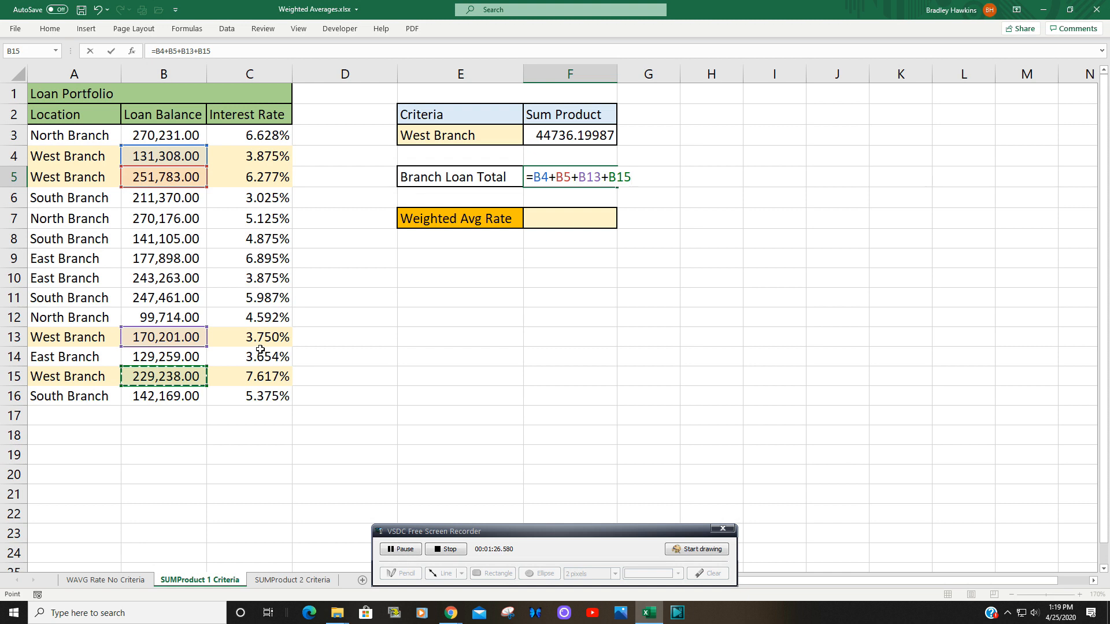
key("Return")
- Calculate the weighted average rate in F7 with the formula =F3/F5
left_click(583, 224)
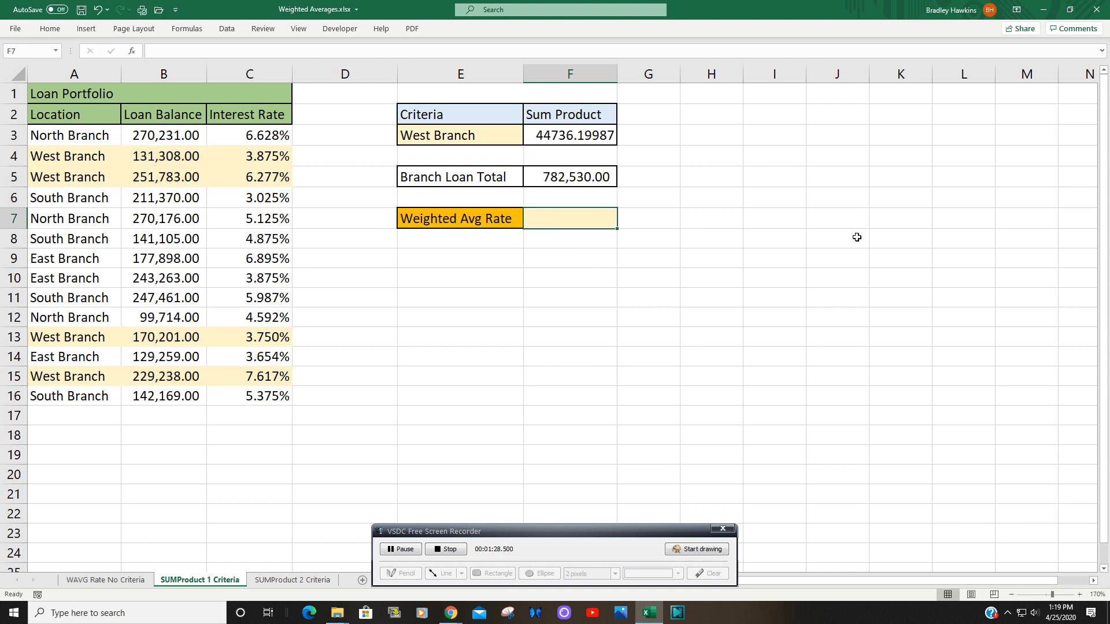
type("=")
left_click(591, 134)
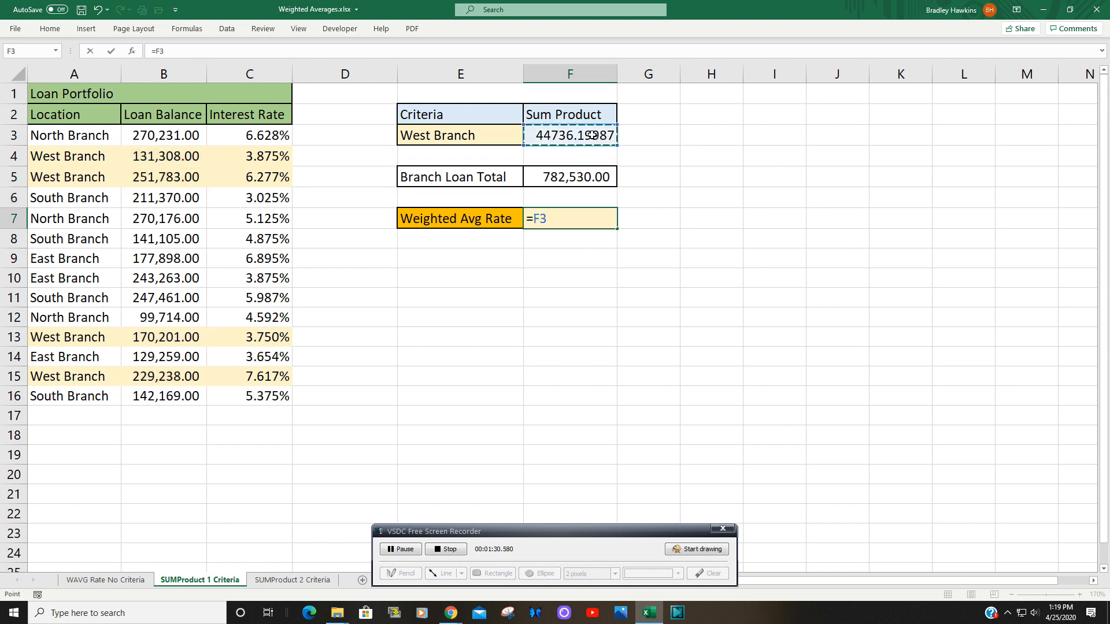
type("/")
left_click(548, 183)
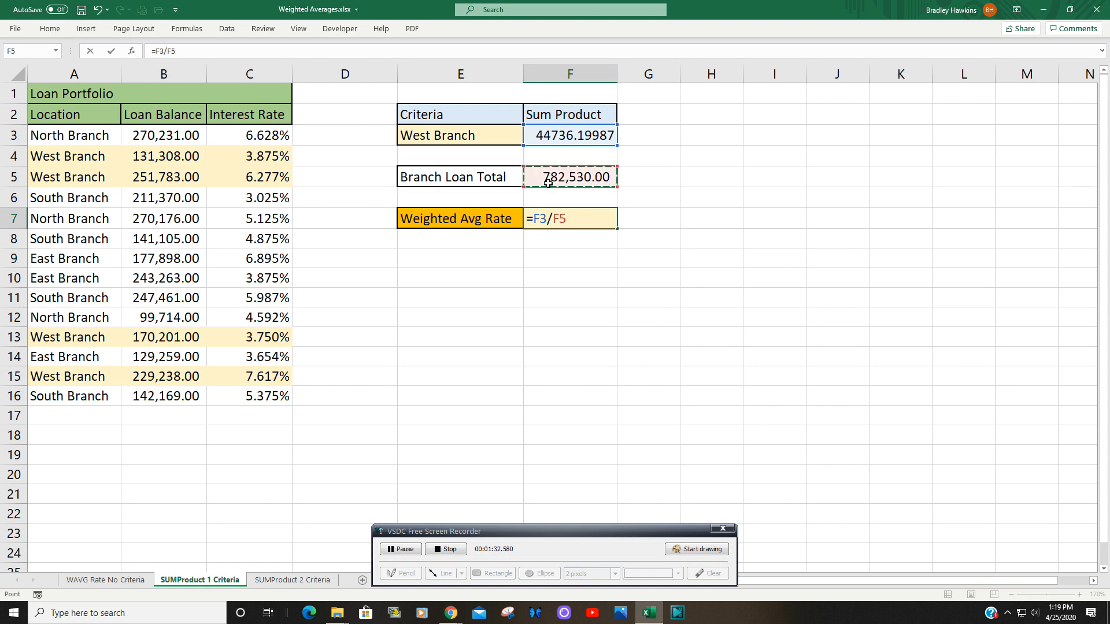
key("Return")
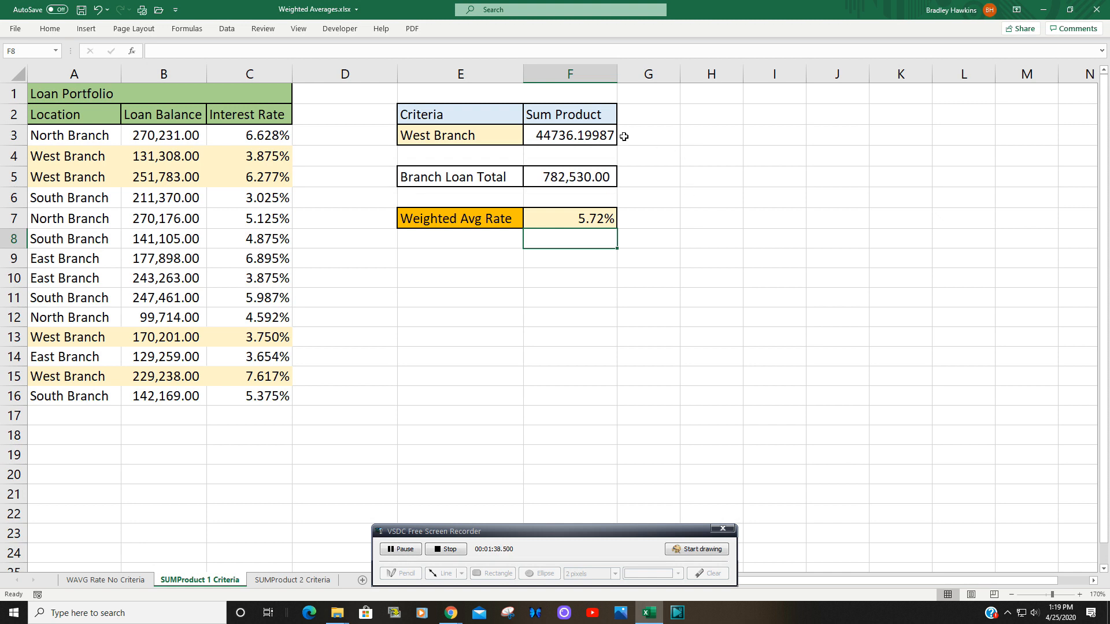
- Evaluate only the (A3:A16=E3) part of the F3 formula to inspect its array, then discard the evaluation
left_click(604, 133)
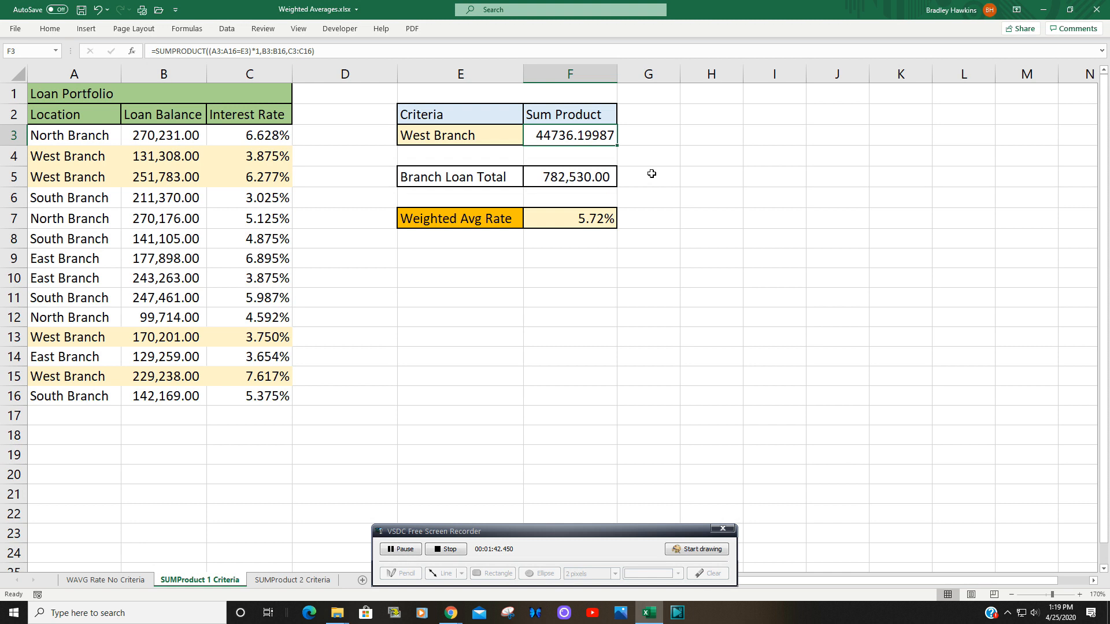
key("F2")
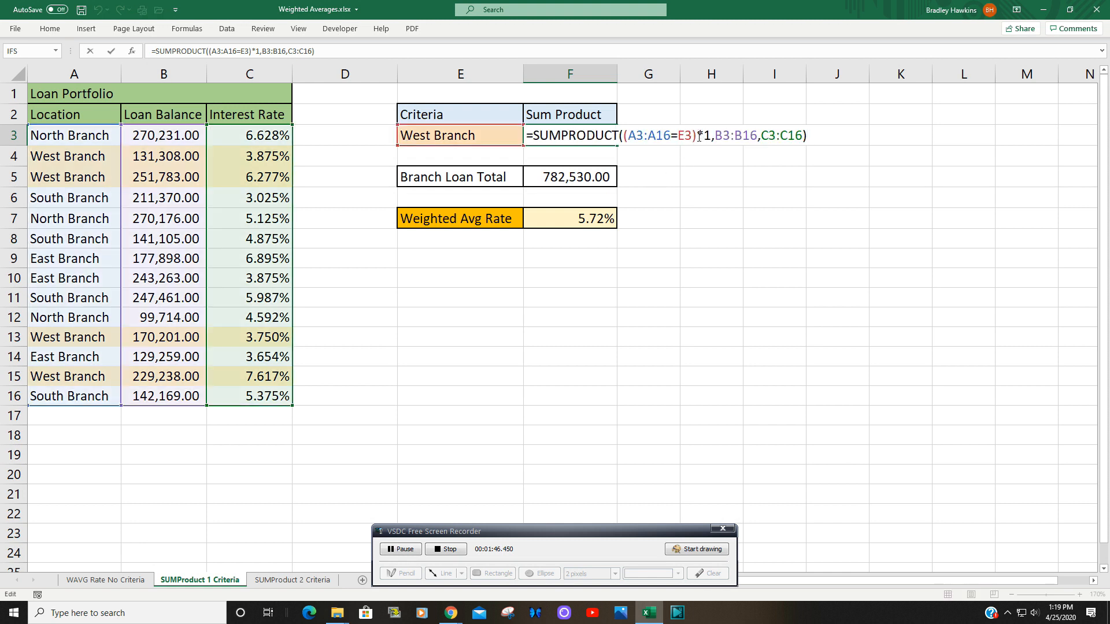
left_click_drag(697, 135, 624, 136)
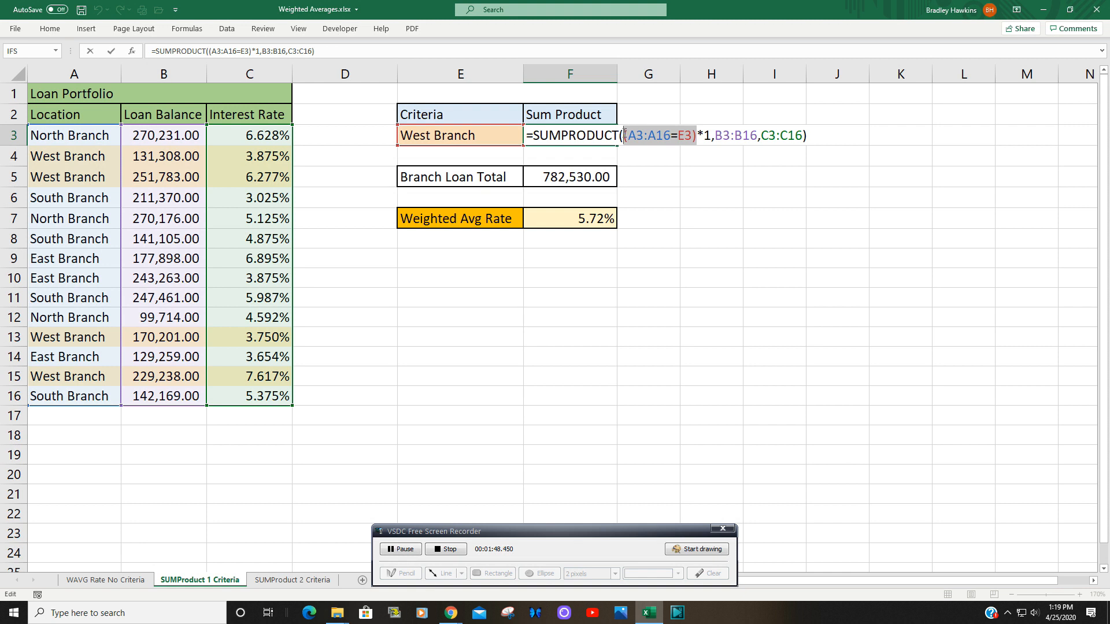
key("F9")
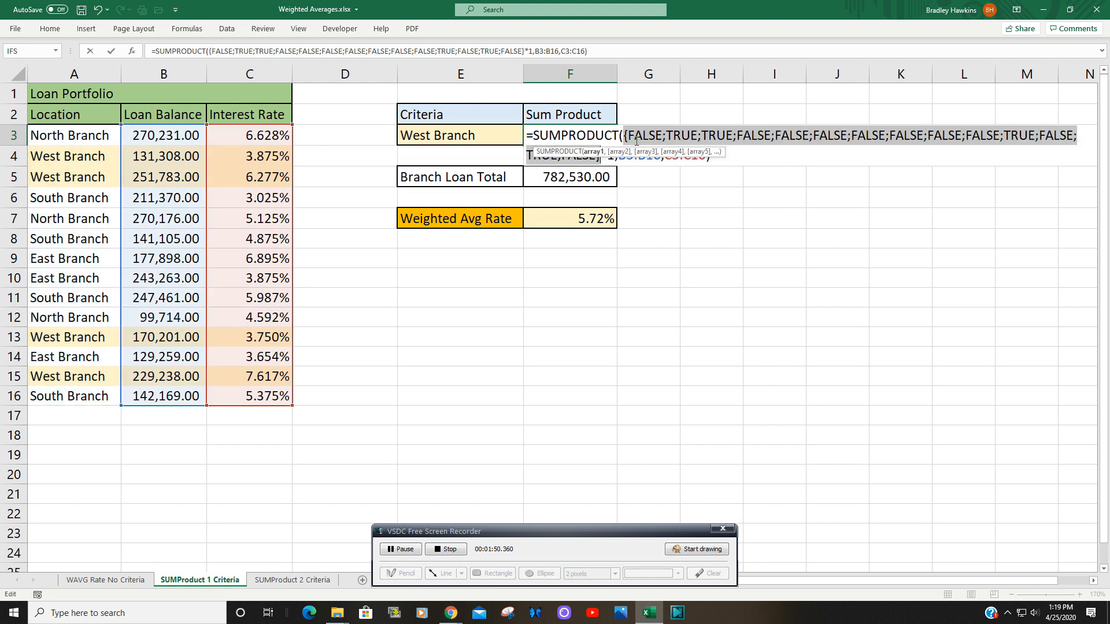
left_click_drag(699, 174, 830, 308)
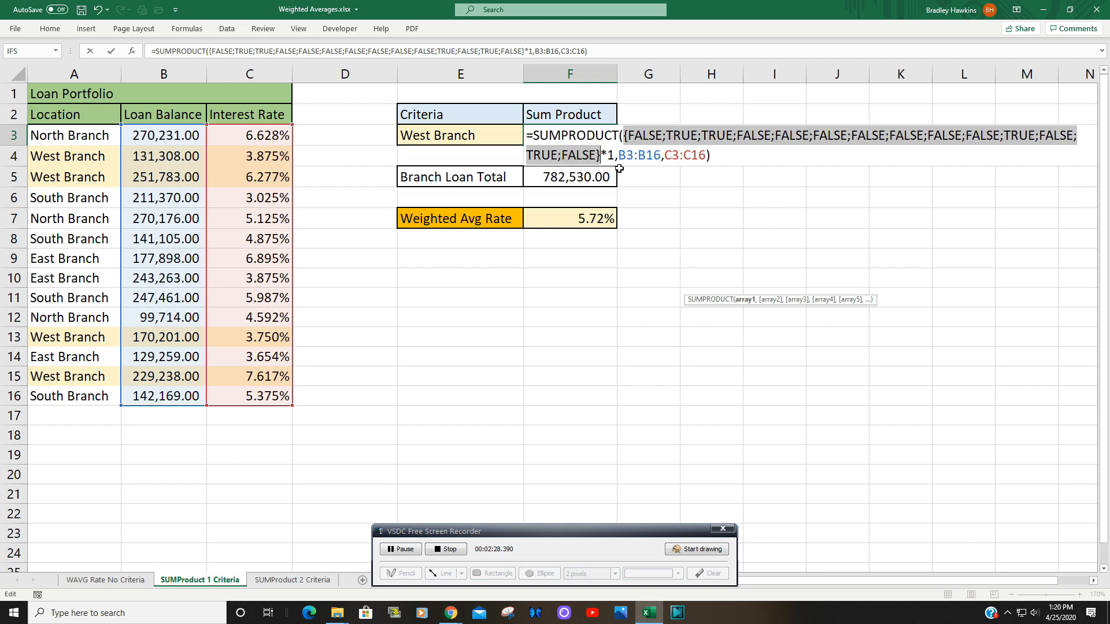
key("Escape")
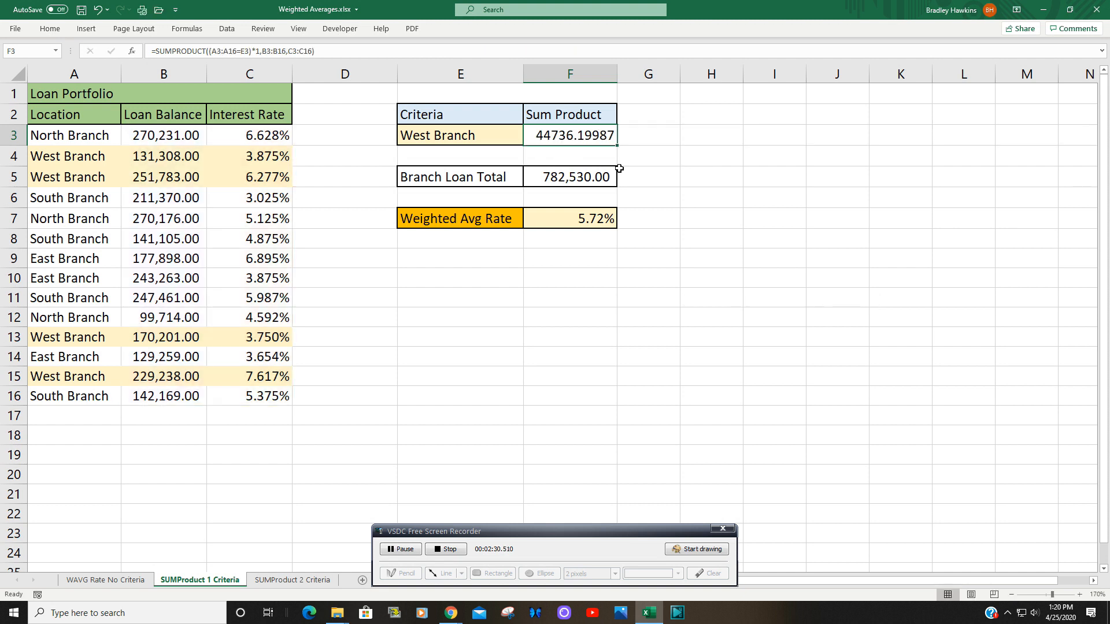
- Evaluate the whole first array (A3:A16=E3)*1 in the F3 formula, then leave the cell without keeping the evaluation
key("F2")
left_click_drag(711, 135, 624, 136)
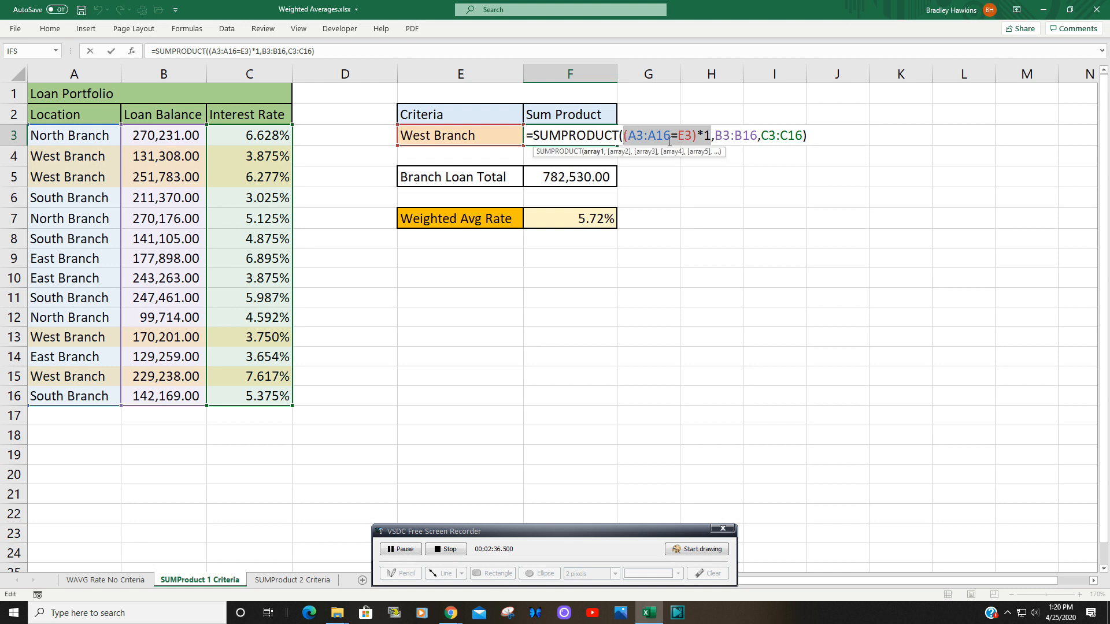
key("F9")
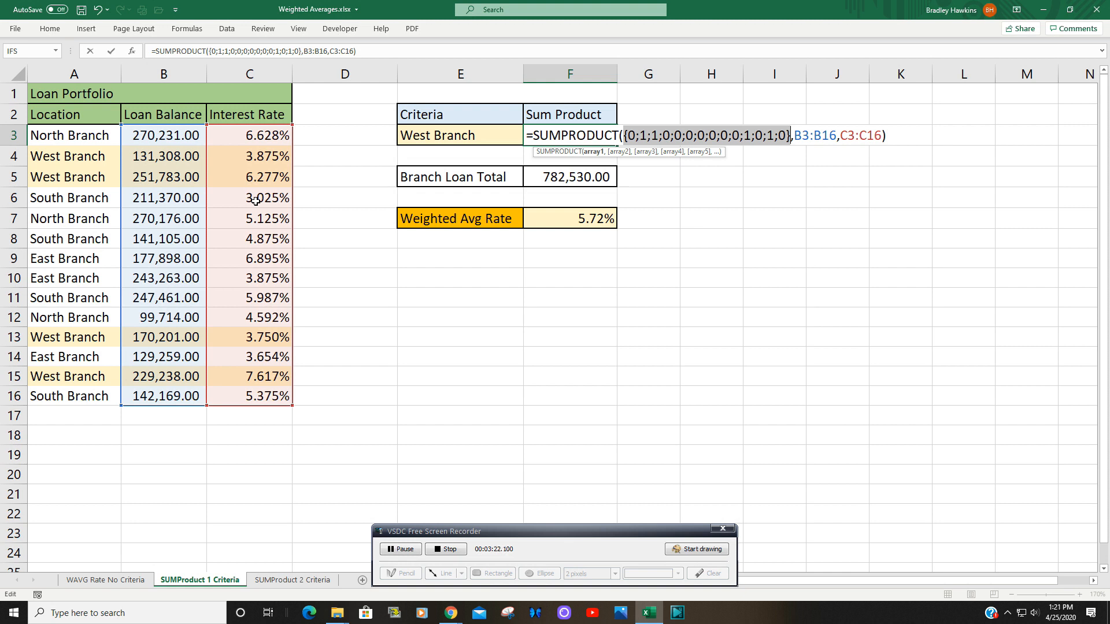
key("Escape")
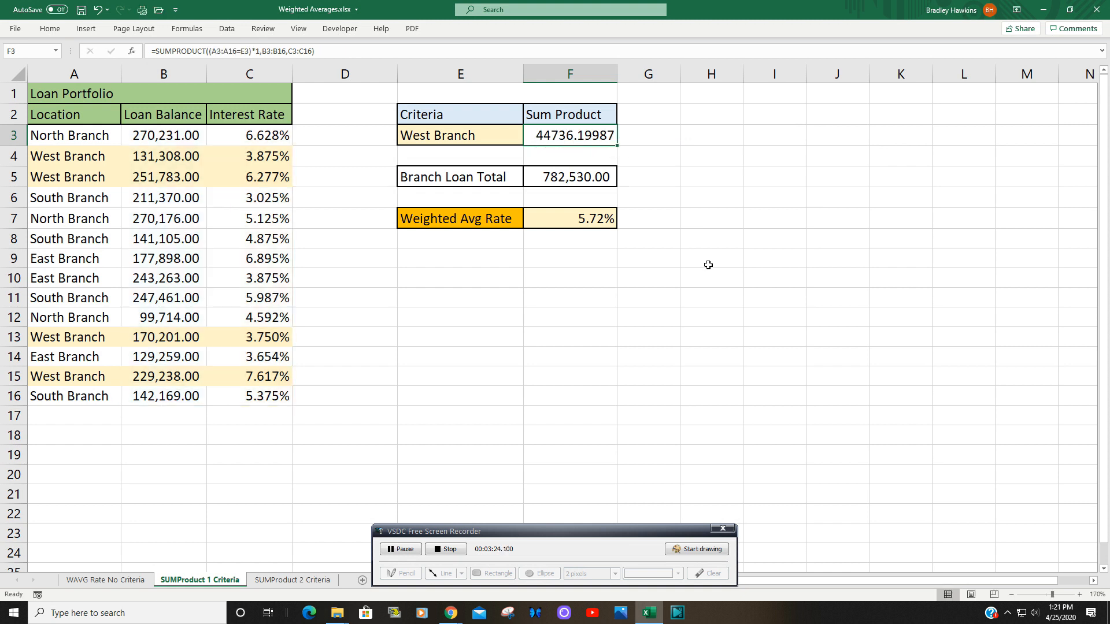